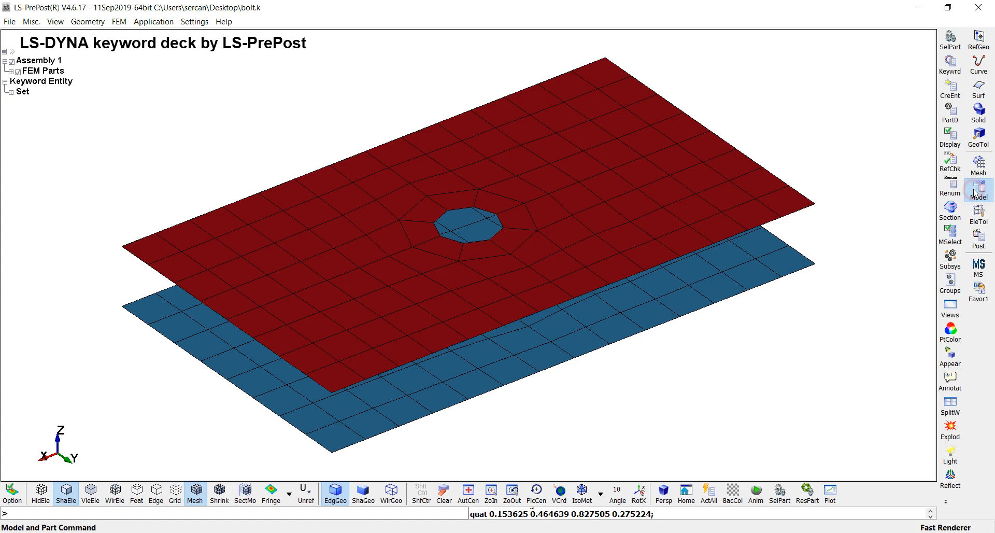
Step: Set up creation of a constrained nodal rigid body of type CNRB with CrePNode enabled
{"action": "left_click", "coordinate": [950, 86]}
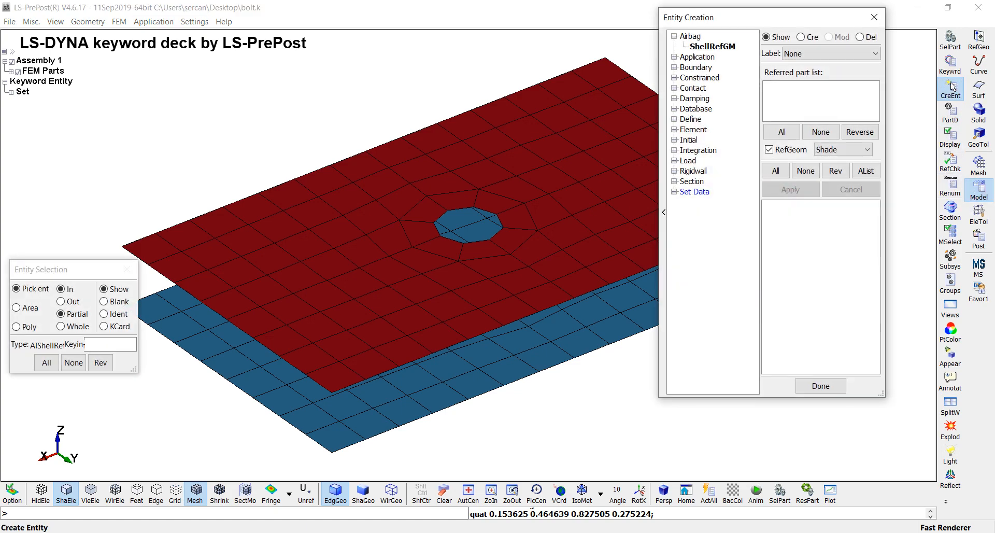
{"action": "left_click", "coordinate": [673, 77]}
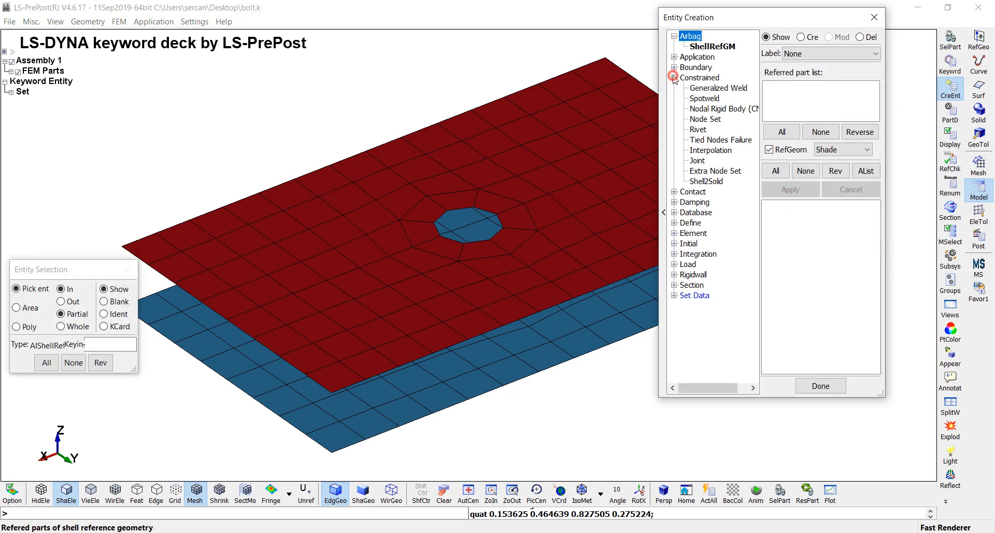
{"action": "left_click", "coordinate": [718, 109]}
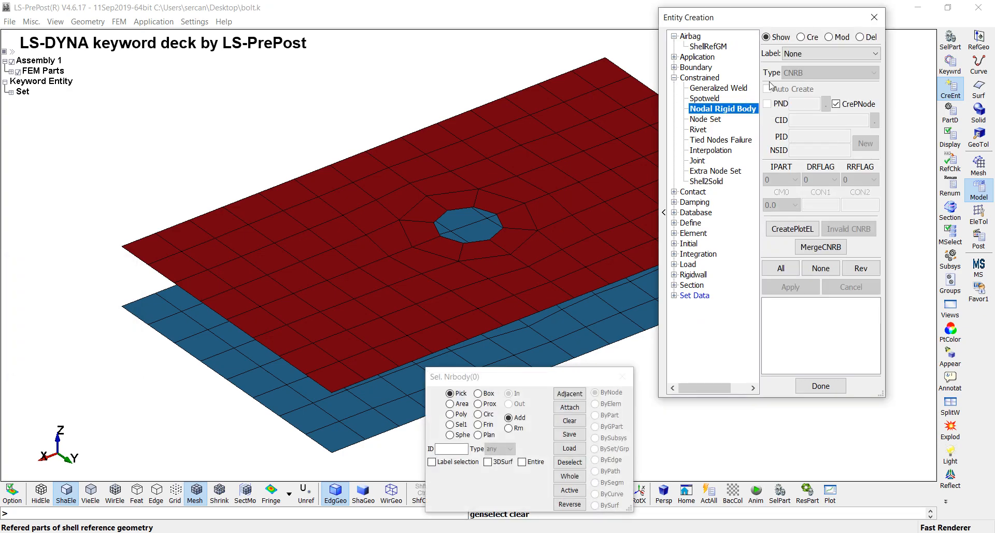
{"action": "left_click", "coordinate": [801, 37]}
{"action": "left_click", "coordinate": [801, 19]}
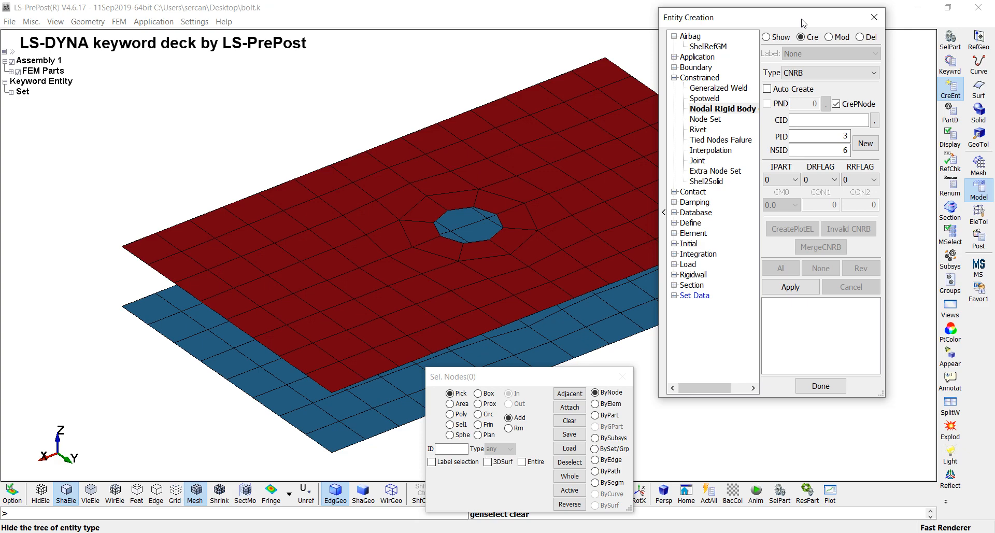
{"action": "left_click", "coordinate": [835, 103]}
Step: Create a nodal rigid body from the eight nodes around the hole in the red plate
{"action": "scroll", "coordinate": [488, 198], "scroll_direction": "up", "scroll_amount": 5}
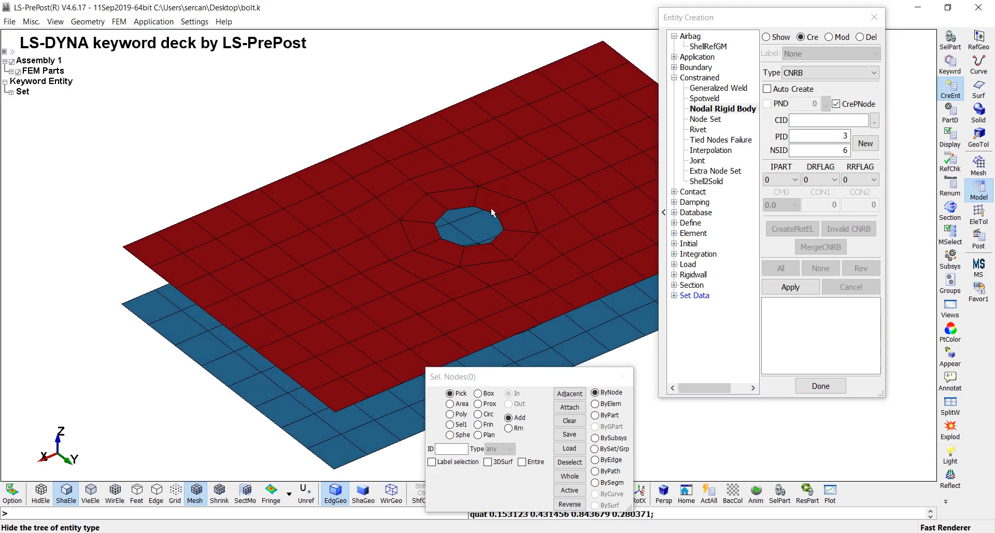
{"action": "left_click", "coordinate": [456, 202]}
{"action": "left_click", "coordinate": [381, 204]}
{"action": "left_click", "coordinate": [346, 232]}
{"action": "left_click", "coordinate": [365, 290]}
{"action": "left_click", "coordinate": [425, 311]}
{"action": "left_click", "coordinate": [500, 306]}
{"action": "left_click", "coordinate": [554, 261]}
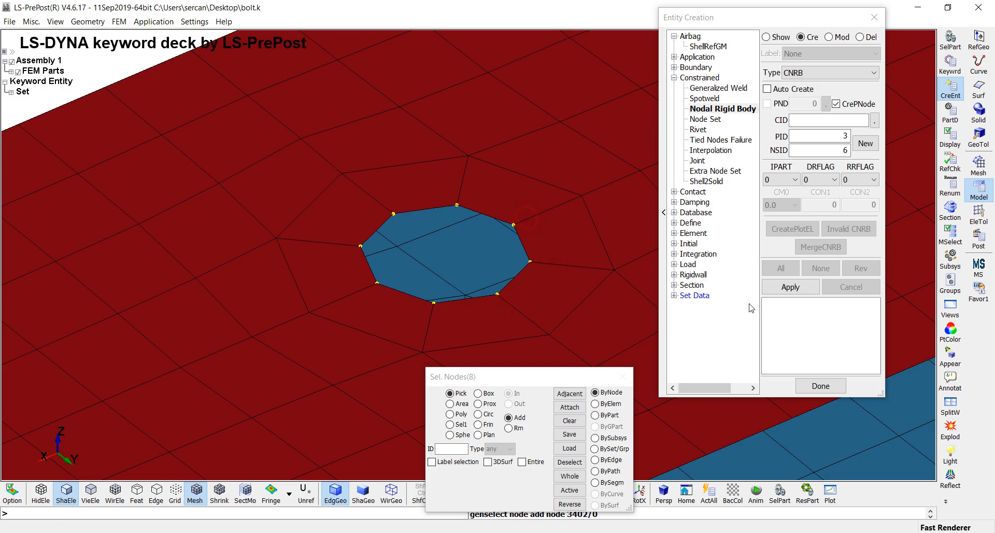
{"action": "left_click", "coordinate": [790, 287]}
Step: Create a second nodal rigid body from the eight nodes around the blue plate's hole and finish entity creation
{"action": "left_click_drag", "start_coordinate": [788, 21], "coordinate": [836, 41]}
{"action": "left_click_drag", "start_coordinate": [390, 204], "coordinate": [613, 196], "text": "ctrl"}
{"action": "scroll", "coordinate": [439, 202], "scroll_direction": "up", "scroll_amount": 3}
{"action": "left_click", "coordinate": [397, 191]}
{"action": "left_click", "coordinate": [397, 297]}
{"action": "left_click", "coordinate": [457, 285]}
{"action": "left_click", "coordinate": [480, 250]}
{"action": "left_click", "coordinate": [454, 214]}
{"action": "left_click", "coordinate": [829, 308]}
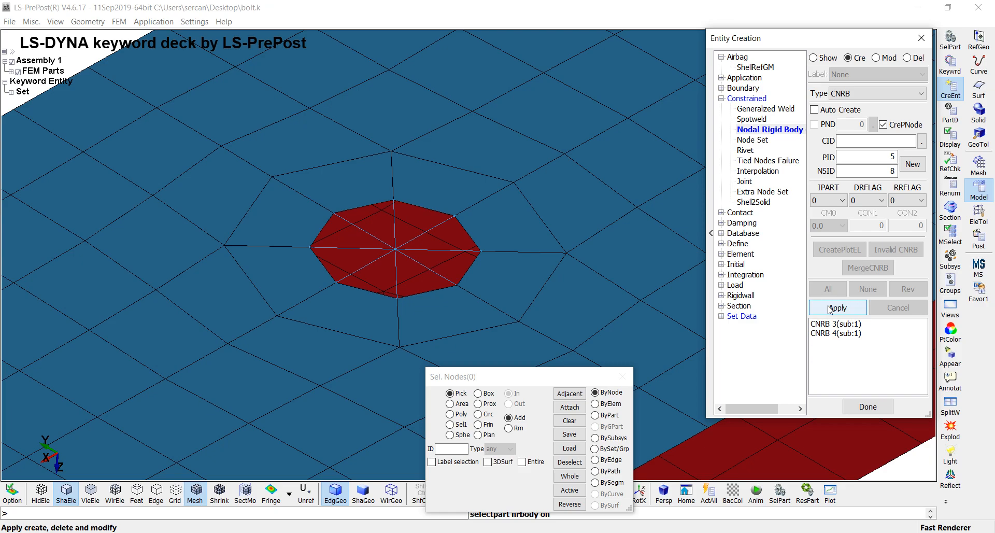
{"action": "left_click", "coordinate": [867, 407]}
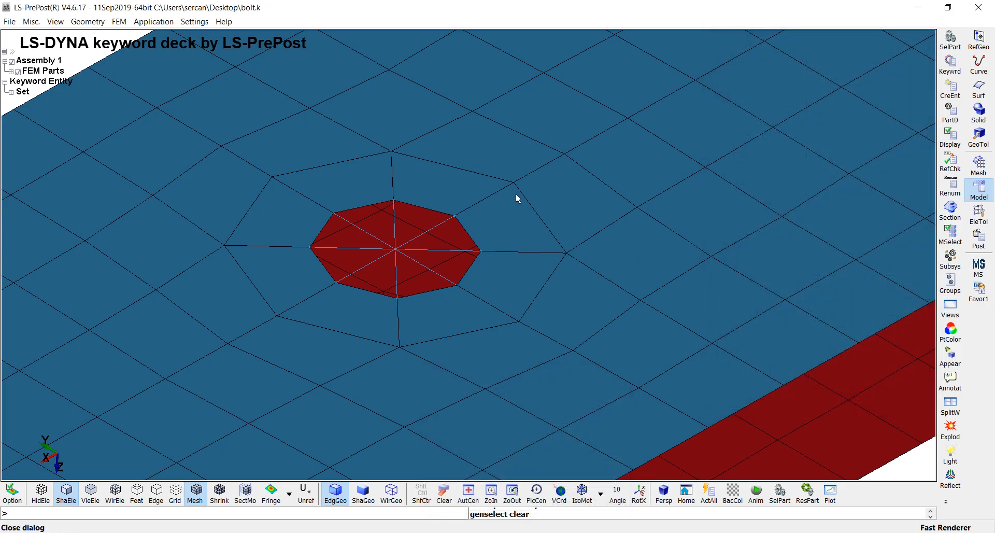
Step: Set up beam element generation by Two_Node_Sets with automatic part property creation turned off
{"action": "scroll", "coordinate": [516, 199], "scroll_direction": "down", "scroll_amount": 2}
{"action": "scroll", "coordinate": [564, 205], "scroll_direction": "down", "scroll_amount": 2}
{"action": "left_click_drag", "start_coordinate": [564, 211], "coordinate": [625, 240]}
{"action": "left_click", "coordinate": [978, 166]}
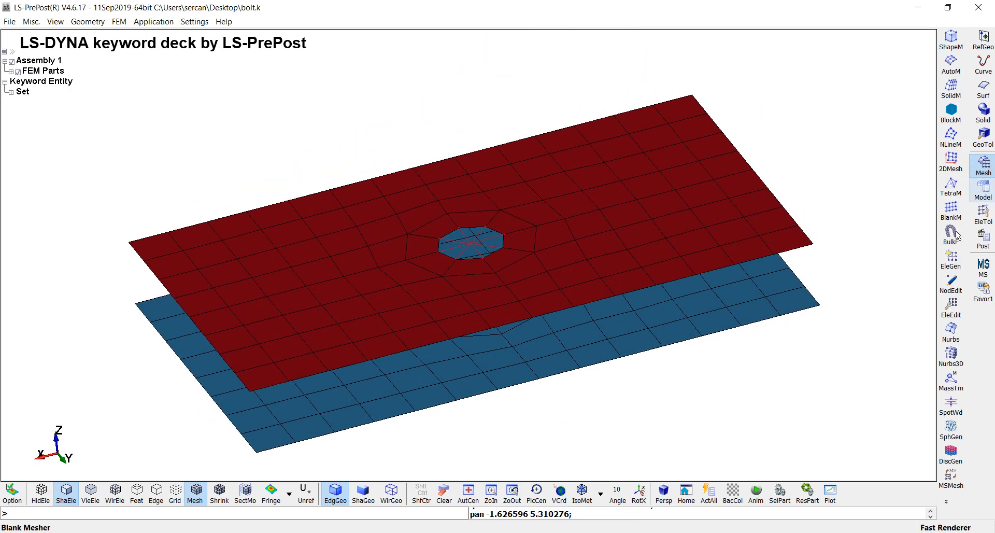
{"action": "left_click", "coordinate": [951, 263]}
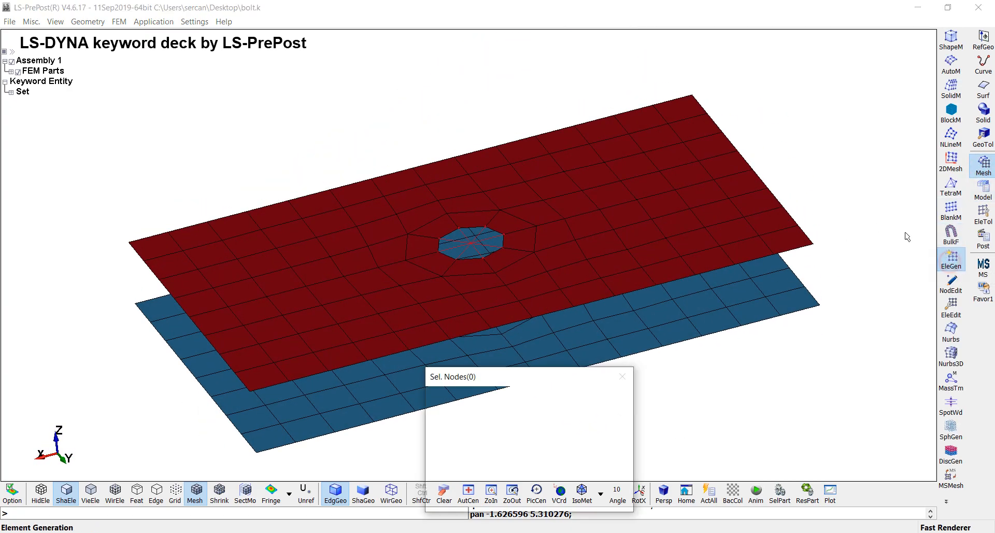
{"action": "left_click_drag", "start_coordinate": [753, 48], "coordinate": [801, 49]}
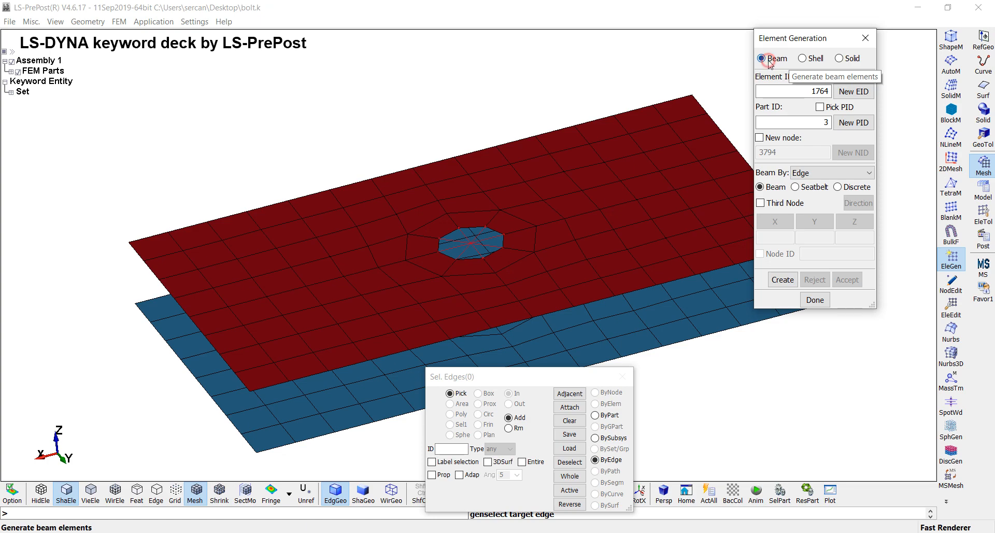
{"action": "left_click", "coordinate": [803, 173]}
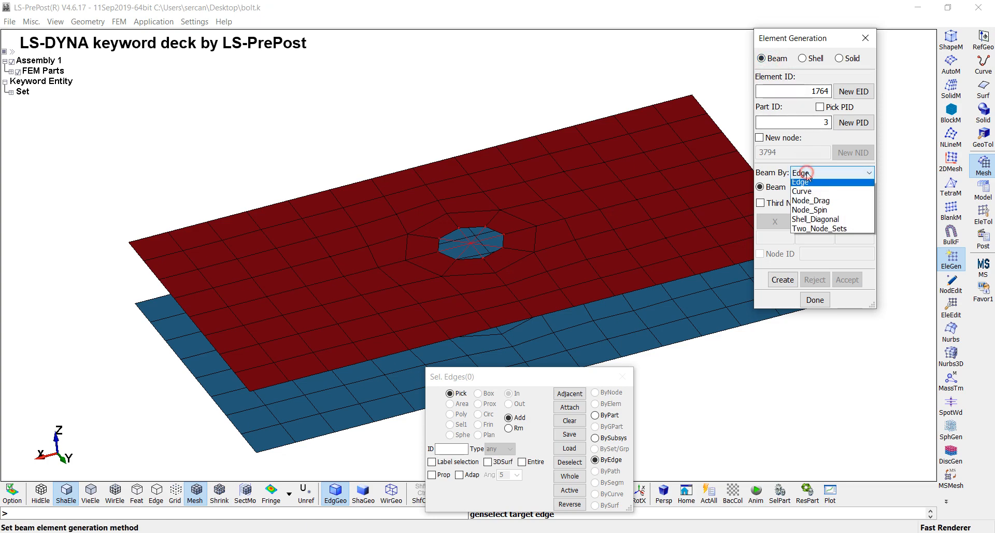
{"action": "left_click", "coordinate": [816, 231]}
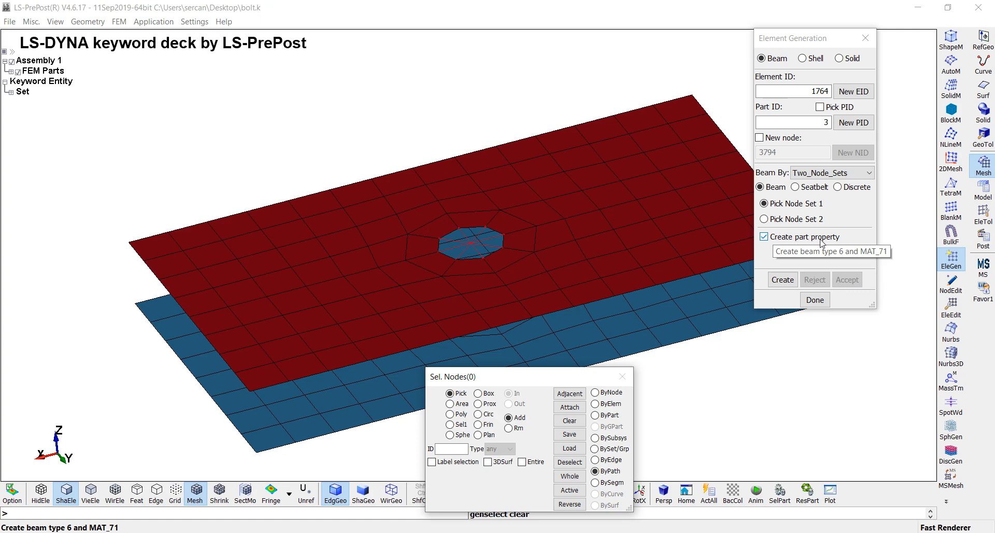
{"action": "left_click", "coordinate": [788, 237]}
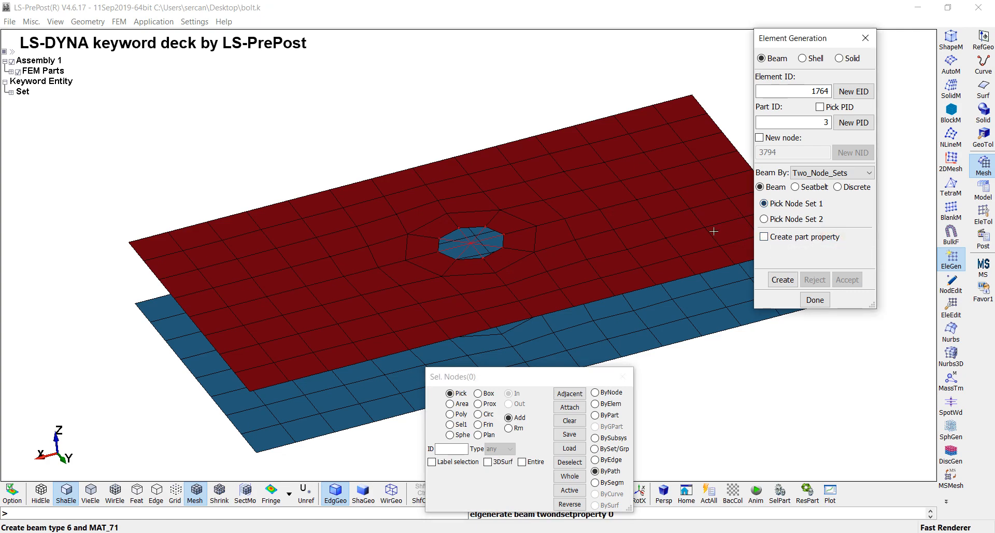
Step: Pick the centre node of the red plate's rigid body as node set 1
{"action": "scroll", "coordinate": [511, 255], "scroll_direction": "up", "scroll_amount": 5}
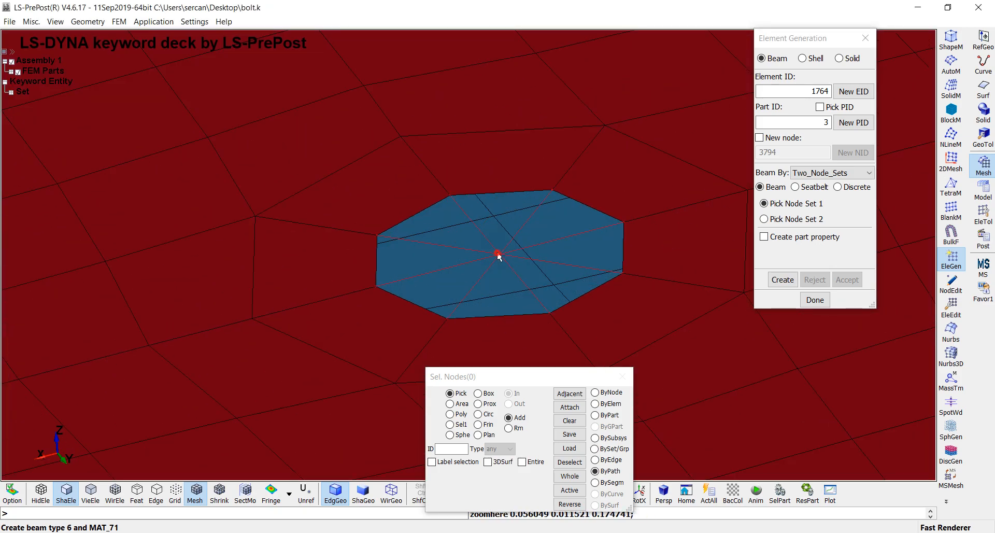
{"action": "left_click", "coordinate": [497, 253]}
{"action": "scroll", "coordinate": [501, 183], "scroll_direction": "down", "scroll_amount": 2}
{"action": "right_click_drag", "start_coordinate": [429, 181], "coordinate": [367, 160], "text": "shift"}
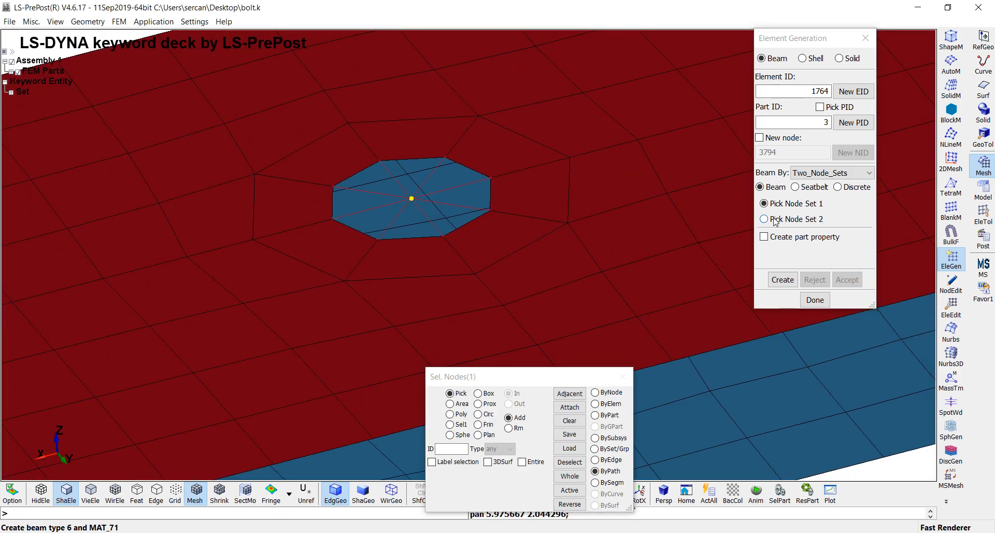
Step: Pick the centre node of the blue plate's rigid body as node set 2
{"action": "left_click", "coordinate": [804, 219]}
{"action": "scroll", "coordinate": [420, 180], "scroll_direction": "down", "scroll_amount": 2}
{"action": "left_click_drag", "start_coordinate": [419, 181], "coordinate": [446, 215], "text": "shift"}
{"action": "scroll", "coordinate": [383, 261], "scroll_direction": "up", "scroll_amount": 3}
{"action": "left_click", "coordinate": [383, 225]}
{"action": "scroll", "coordinate": [494, 227], "scroll_direction": "down", "scroll_amount": 2}
{"action": "right_click_drag", "start_coordinate": [504, 249], "coordinate": [515, 280], "text": "shift"}
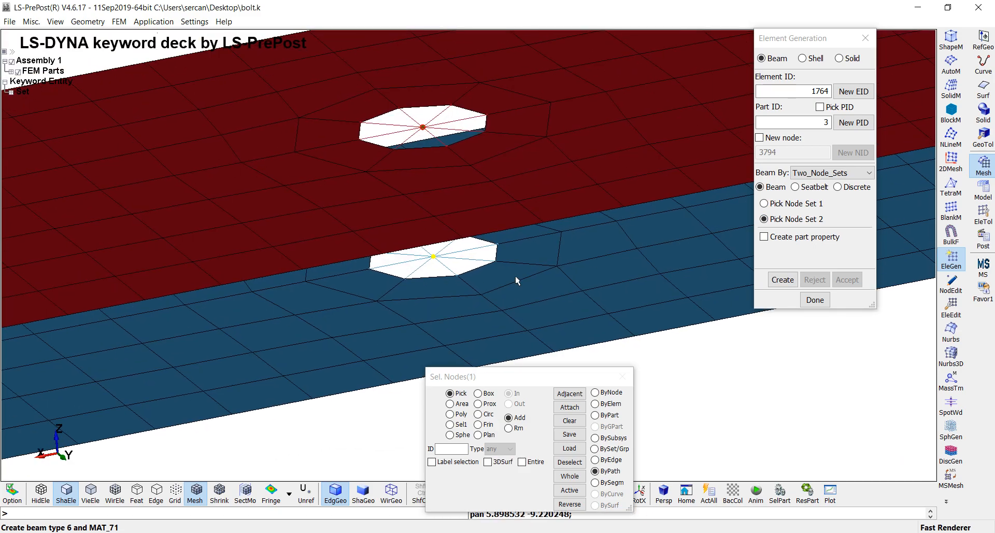
Step: Create and accept the beam element between the two centre nodes, then finish element generation
{"action": "left_click", "coordinate": [782, 280]}
{"action": "left_click", "coordinate": [846, 279]}
{"action": "left_click_drag", "start_coordinate": [570, 290], "coordinate": [500, 244], "text": "shift"}
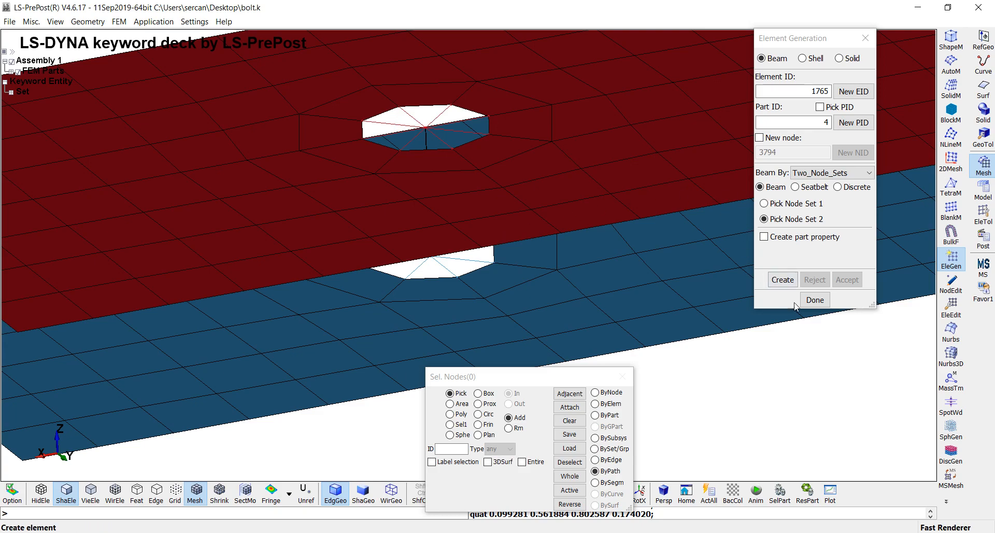
{"action": "left_click", "coordinate": [815, 299]}
Step: List all keywords in the Keyword Manager and open the input form for the SECTION BEAM keyword
{"action": "middle_click_drag", "start_coordinate": [624, 291], "coordinate": [717, 317], "text": "shift"}
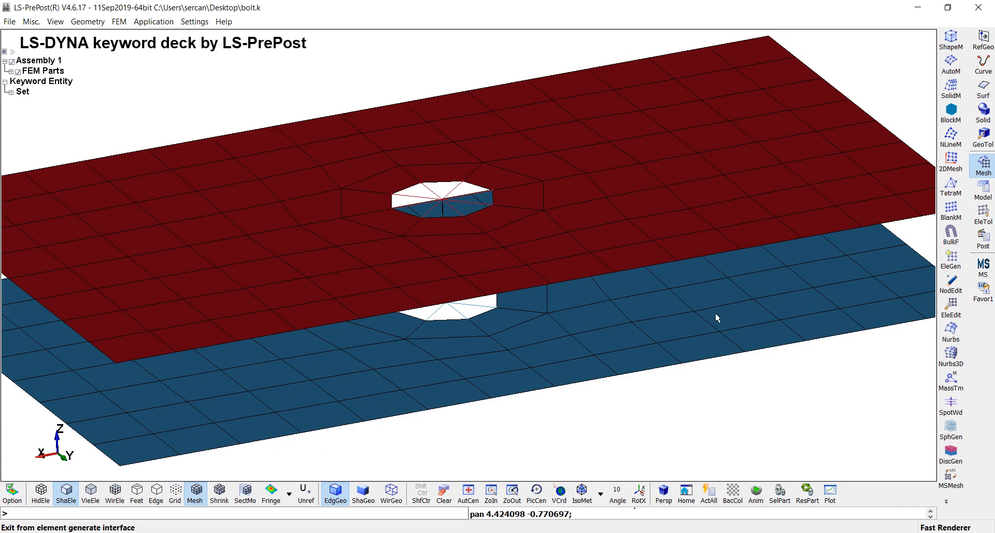
{"action": "left_click", "coordinate": [983, 189]}
{"action": "left_click", "coordinate": [950, 63]}
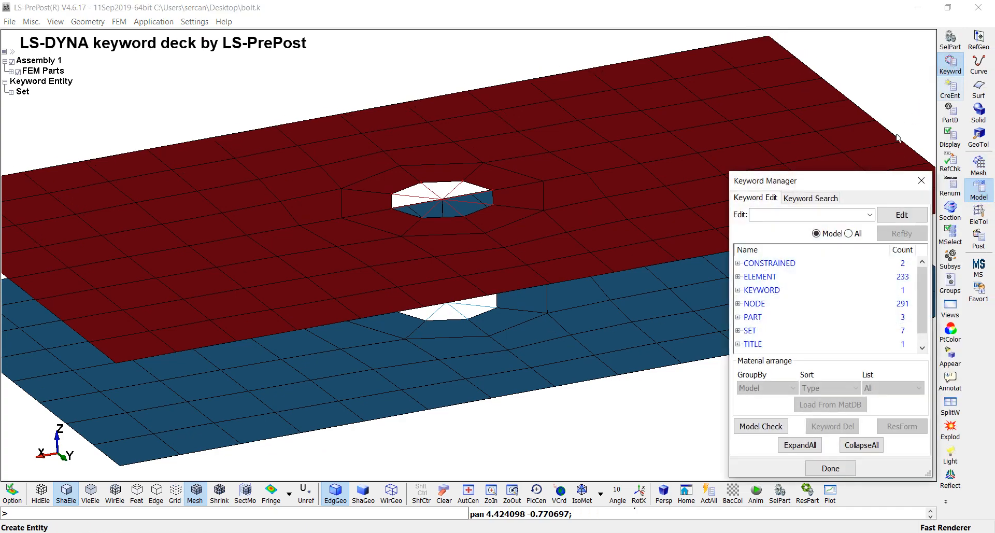
{"action": "left_click", "coordinate": [848, 233]}
{"action": "double_click", "coordinate": [865, 175]}
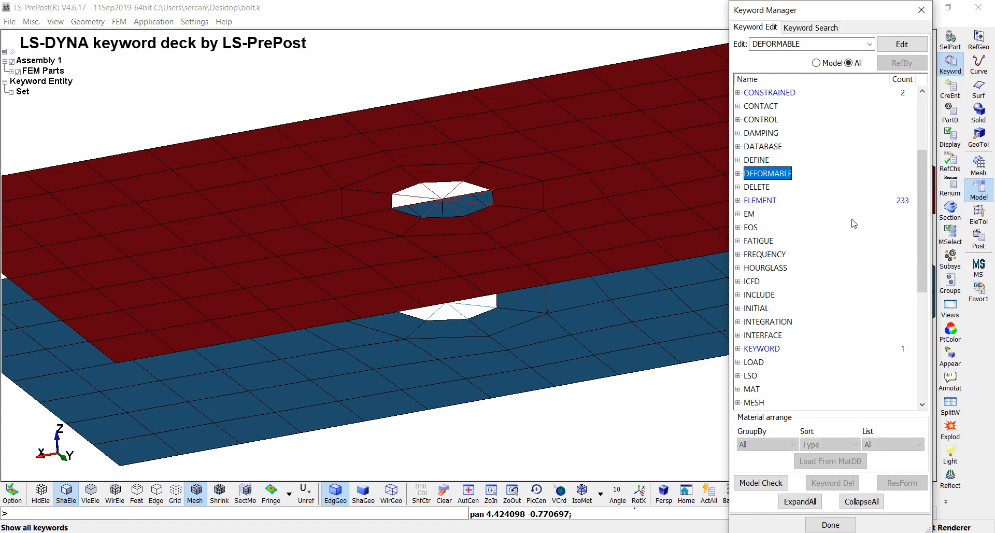
{"action": "scroll", "coordinate": [850, 228], "scroll_direction": "down", "scroll_amount": 6}
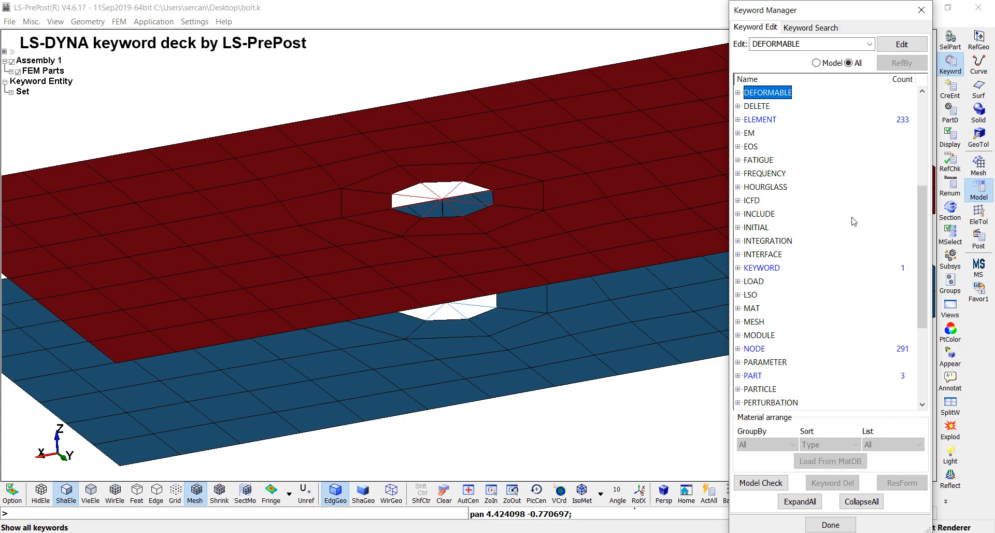
{"action": "double_click", "coordinate": [759, 283]}
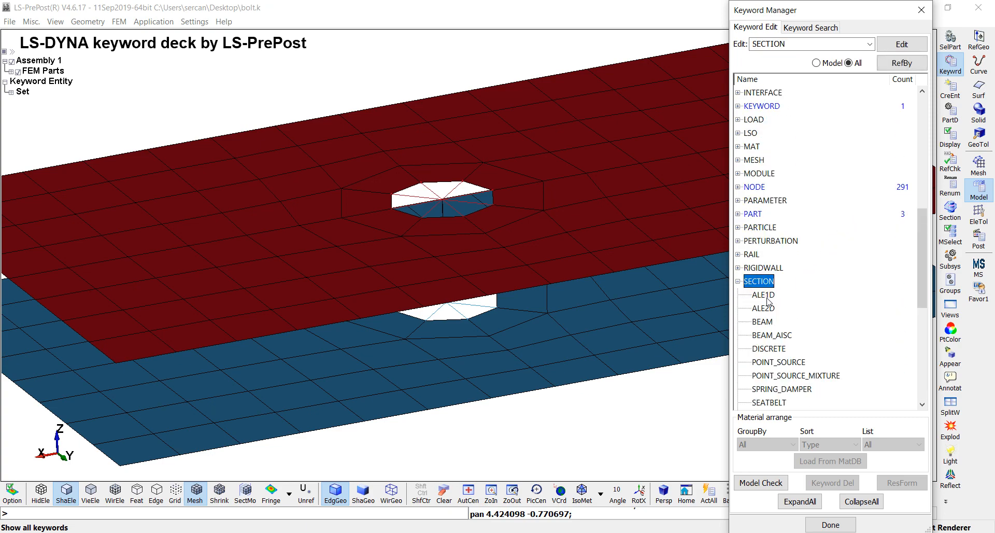
{"action": "scroll", "coordinate": [764, 285], "scroll_direction": "down", "scroll_amount": 2}
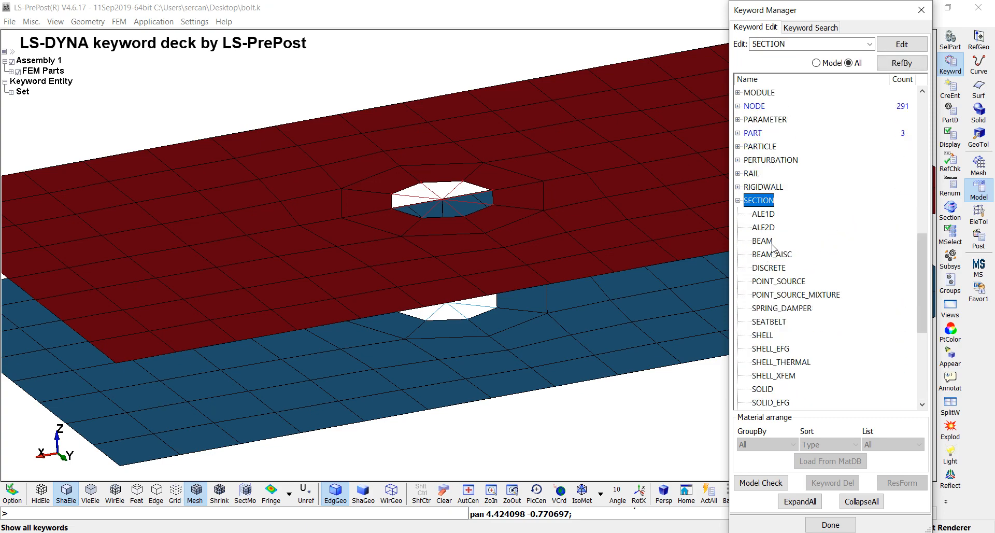
{"action": "double_click", "coordinate": [762, 240]}
Step: Generate a new section ID for the beam section
{"action": "left_click_drag", "start_coordinate": [313, 139], "coordinate": [629, 127]}
{"action": "middle_click_drag", "start_coordinate": [262, 172], "coordinate": [121, 168], "text": "shift"}
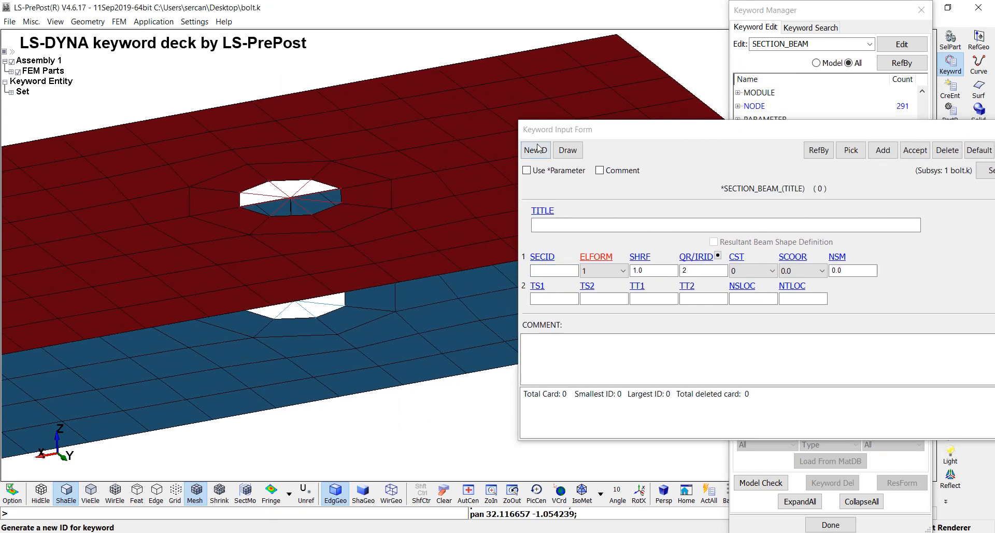
{"action": "left_click_drag", "start_coordinate": [563, 133], "coordinate": [506, 122]}
{"action": "left_click", "coordinate": [485, 145]}
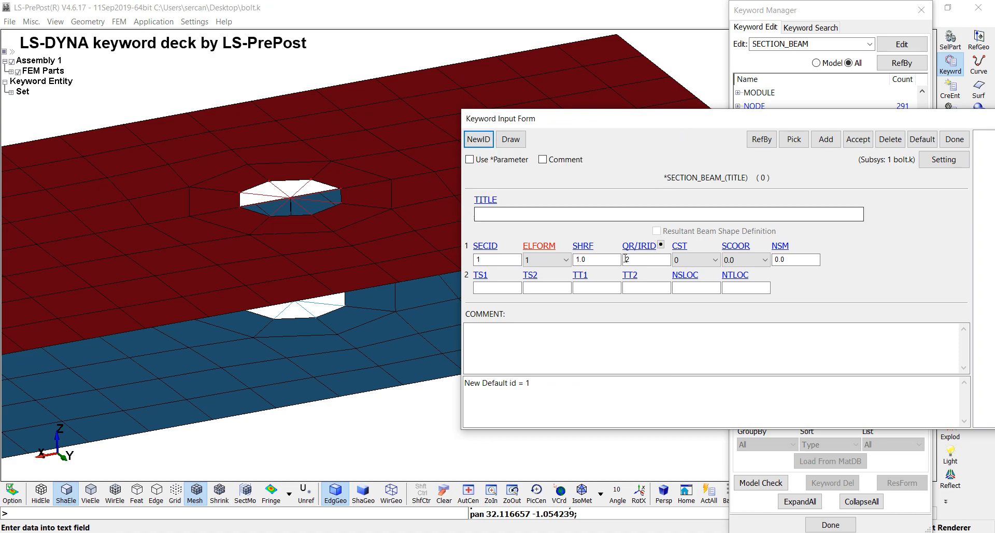
Step: Review the ELFORM options and set the beam's cross-section type CST to 1 (tubular)
{"action": "left_click", "coordinate": [546, 245]}
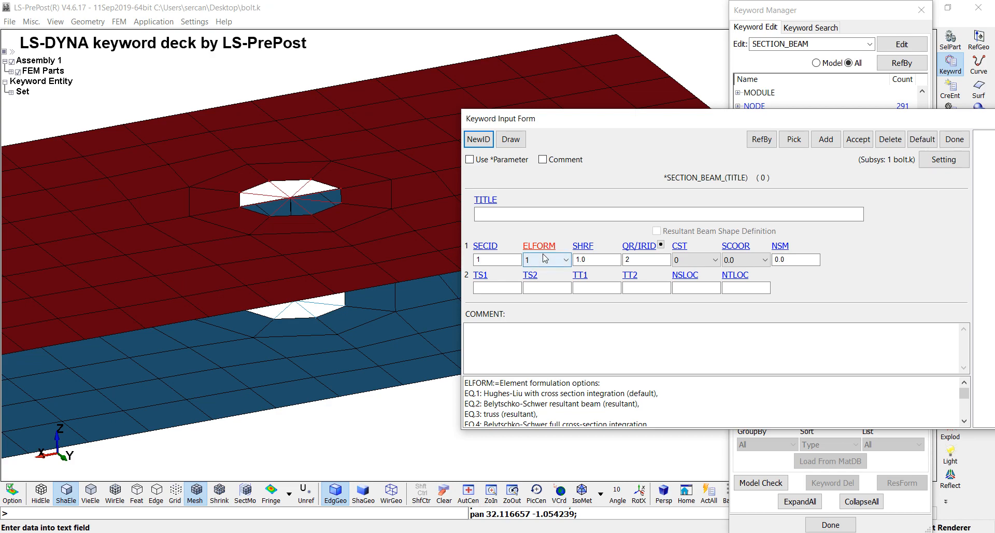
{"action": "left_click_drag", "start_coordinate": [483, 393], "coordinate": [657, 378]}
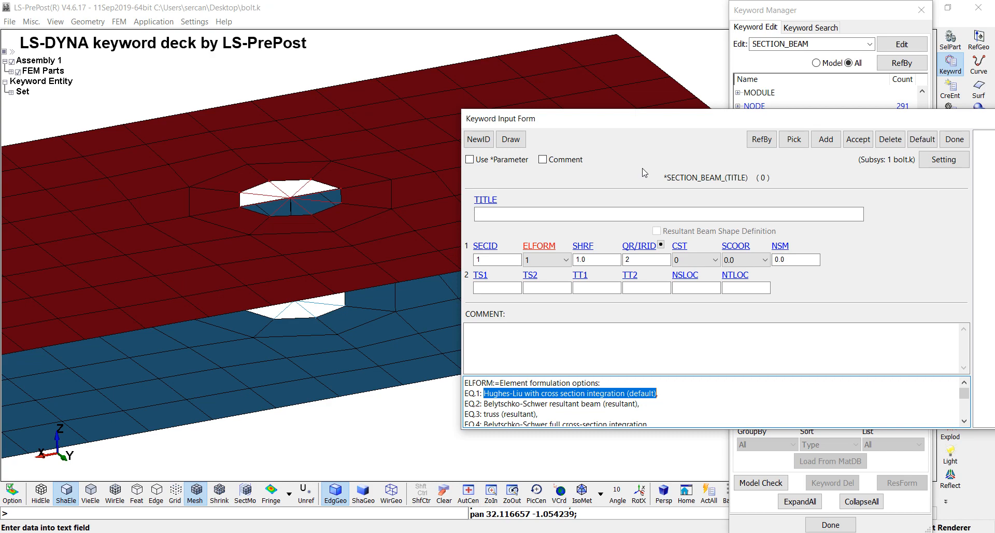
{"action": "left_click", "coordinate": [681, 247]}
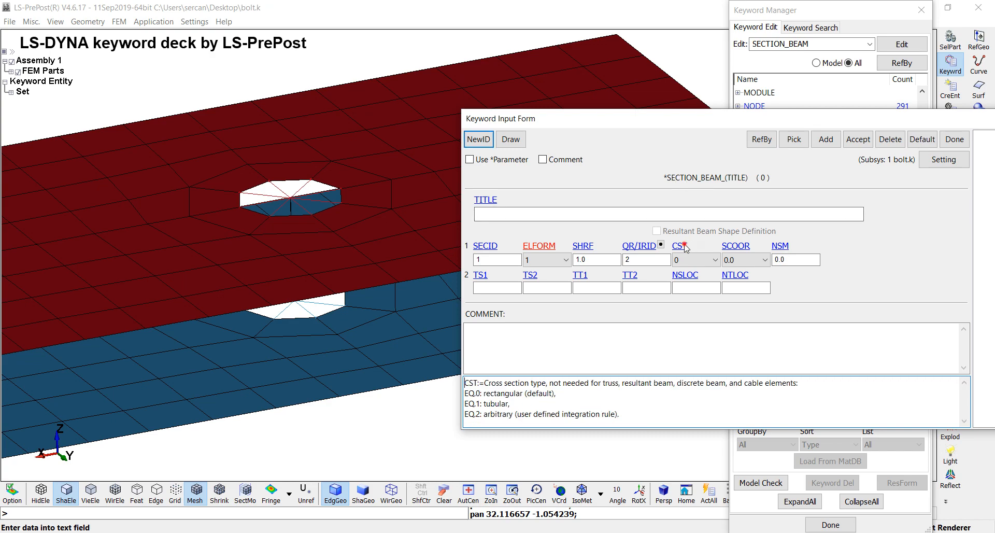
{"action": "left_click", "coordinate": [684, 260]}
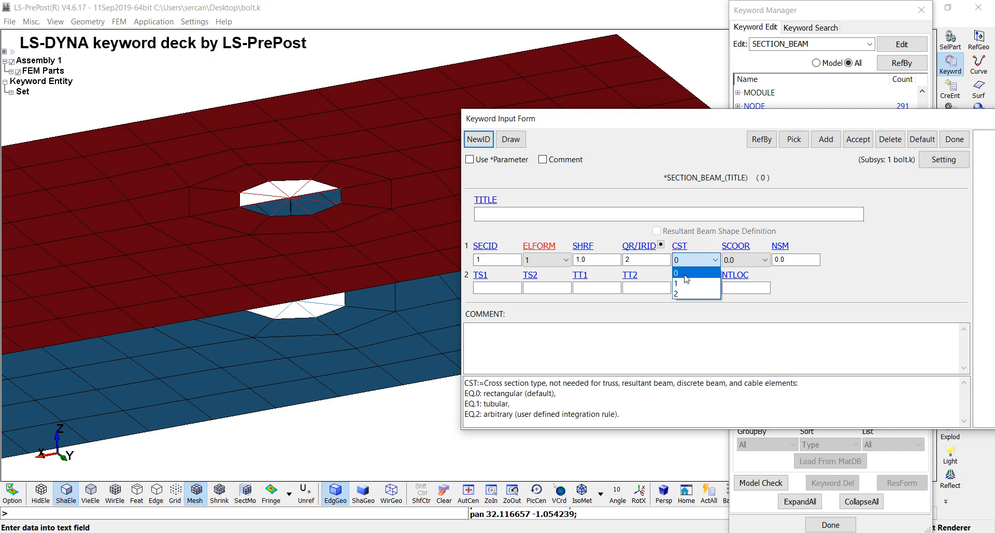
{"action": "left_click", "coordinate": [682, 279]}
{"action": "left_click_drag", "start_coordinate": [478, 405], "coordinate": [537, 405]}
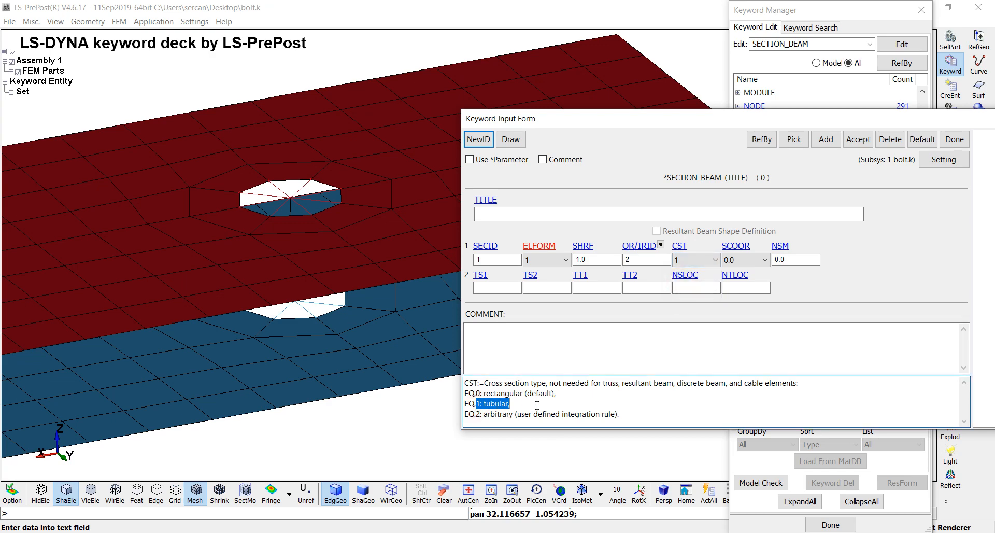
Step: Check what TS1 and TS2 define, set both outer diameters to 20, and accept the beam section
{"action": "left_click", "coordinate": [495, 288]}
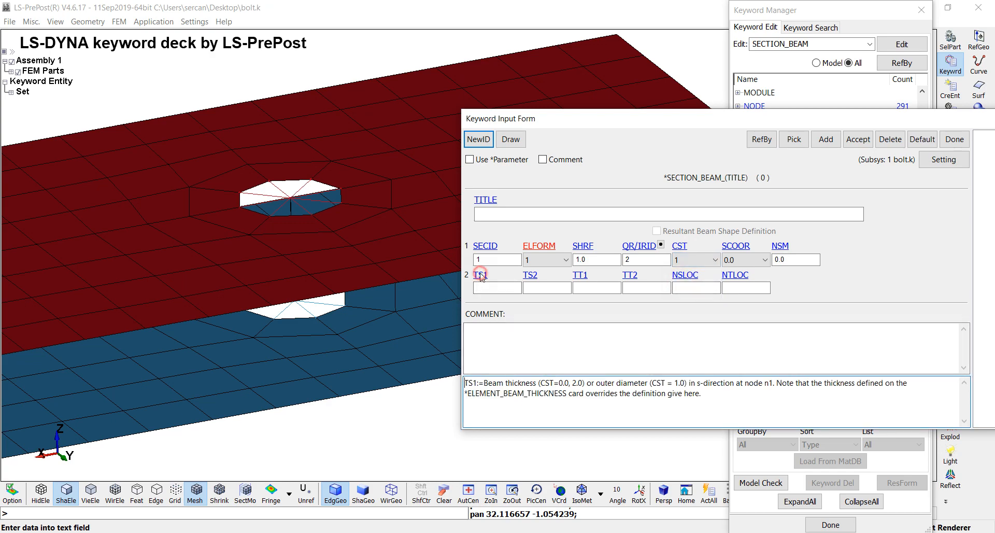
{"action": "left_click_drag", "start_coordinate": [483, 383], "coordinate": [772, 384]}
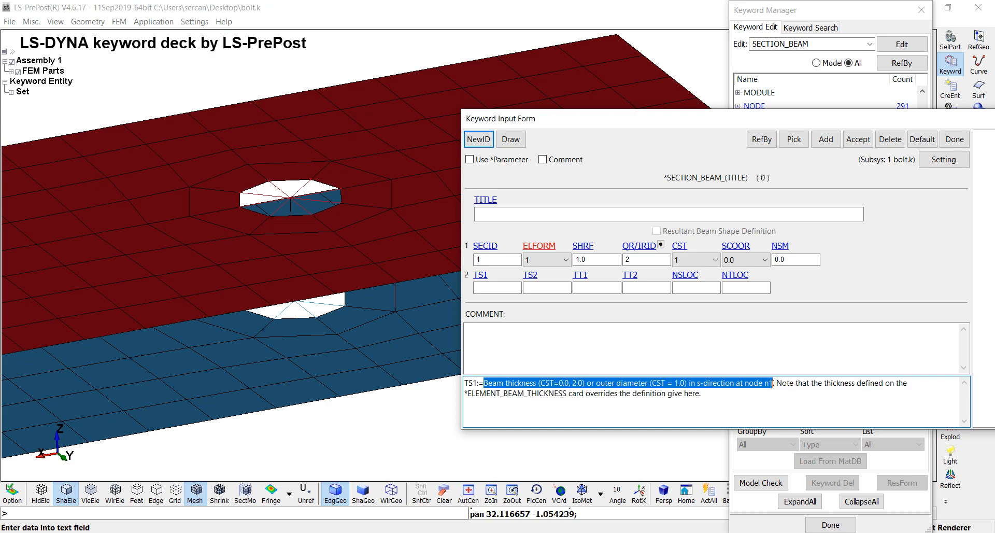
{"action": "left_click", "coordinate": [533, 278]}
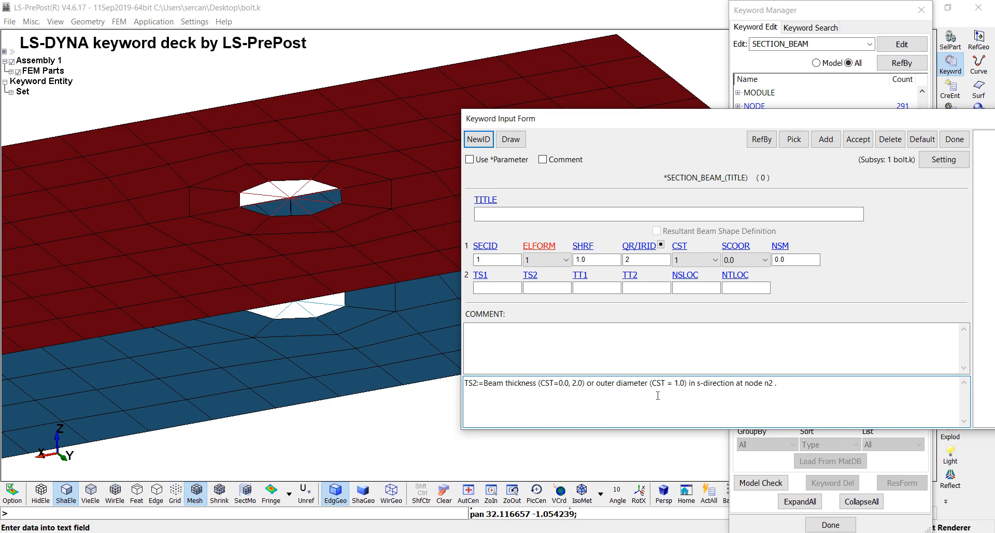
{"action": "left_click_drag", "start_coordinate": [734, 384], "coordinate": [792, 387]}
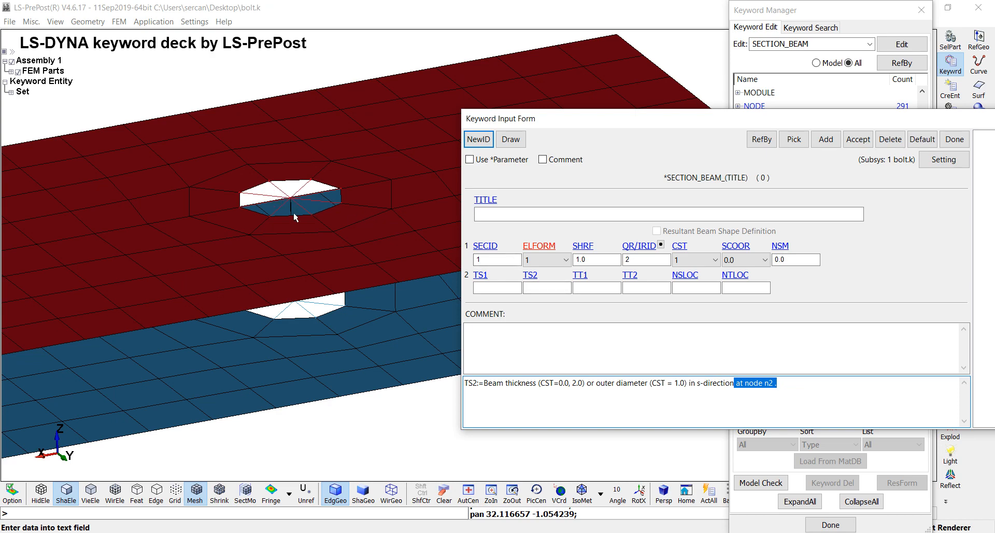
{"action": "left_click_drag", "start_coordinate": [321, 228], "coordinate": [287, 174], "text": "ctrl"}
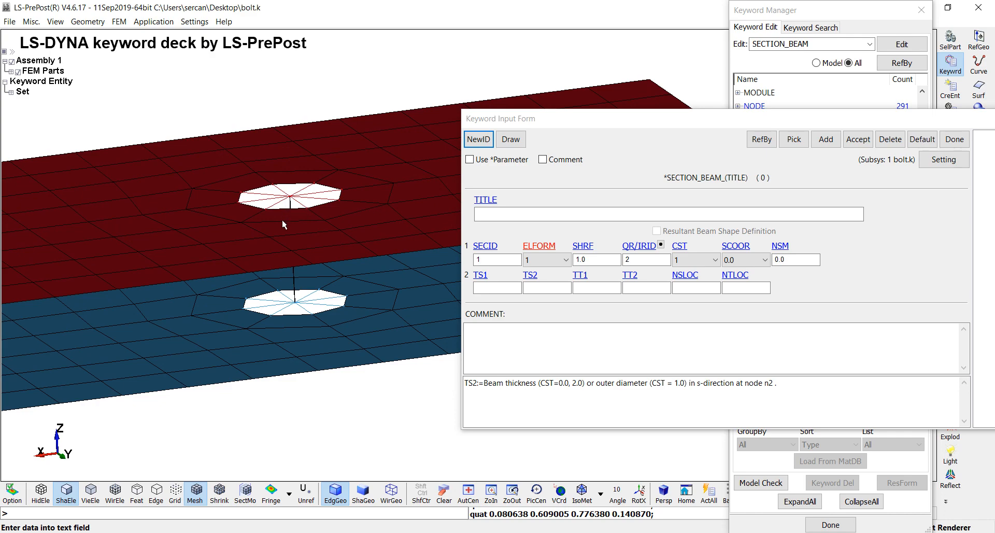
{"action": "left_click_drag", "start_coordinate": [284, 226], "coordinate": [300, 289], "text": "ctrl"}
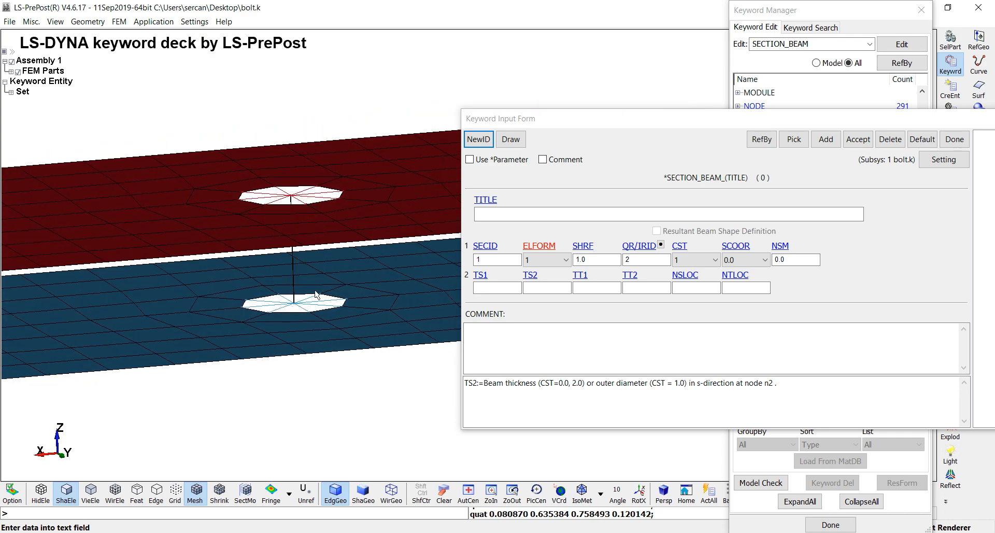
{"action": "left_click", "coordinate": [481, 292]}
{"action": "type", "text": "20"}
{"action": "left_click", "coordinate": [542, 288]}
{"action": "type", "text": "20"}
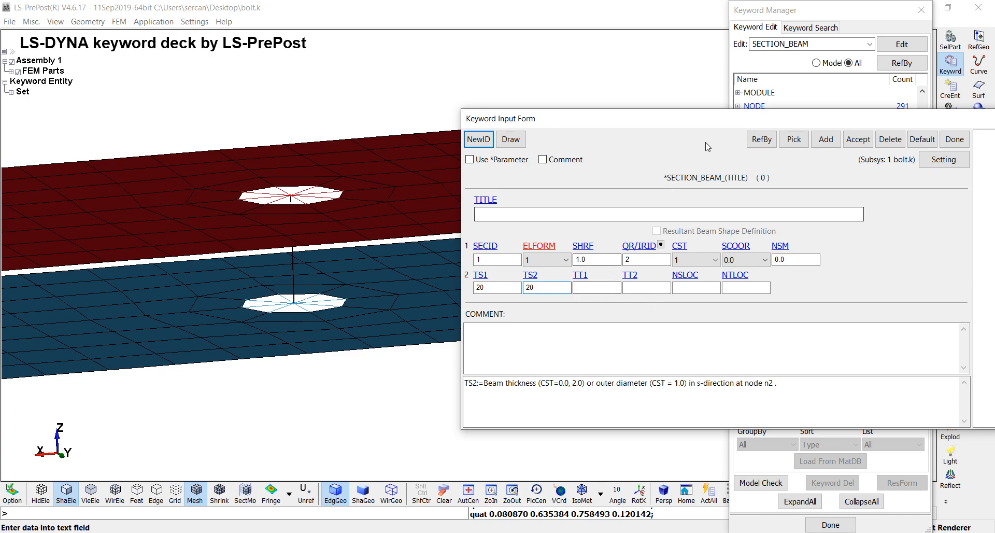
{"action": "left_click", "coordinate": [723, 132]}
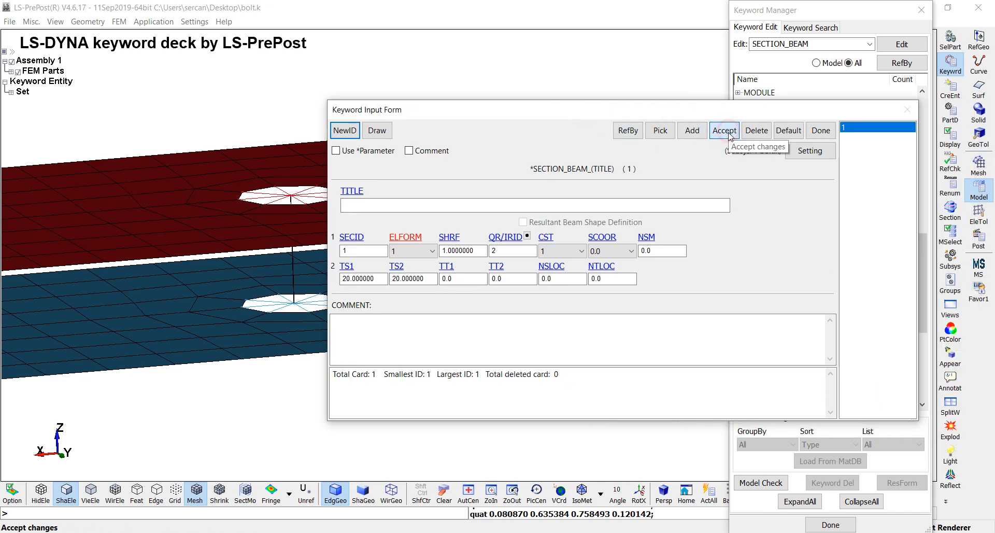
{"action": "left_click", "coordinate": [824, 132]}
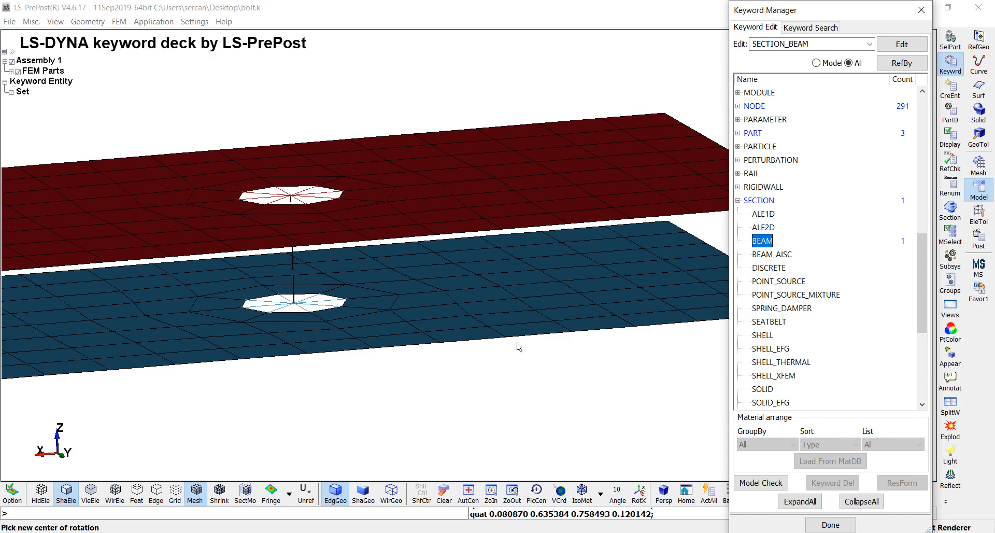
Step: Look up the PART entry in the keyword list and close the Keyword Manager
{"action": "left_click", "coordinate": [737, 201]}
{"action": "left_click", "coordinate": [743, 203]}
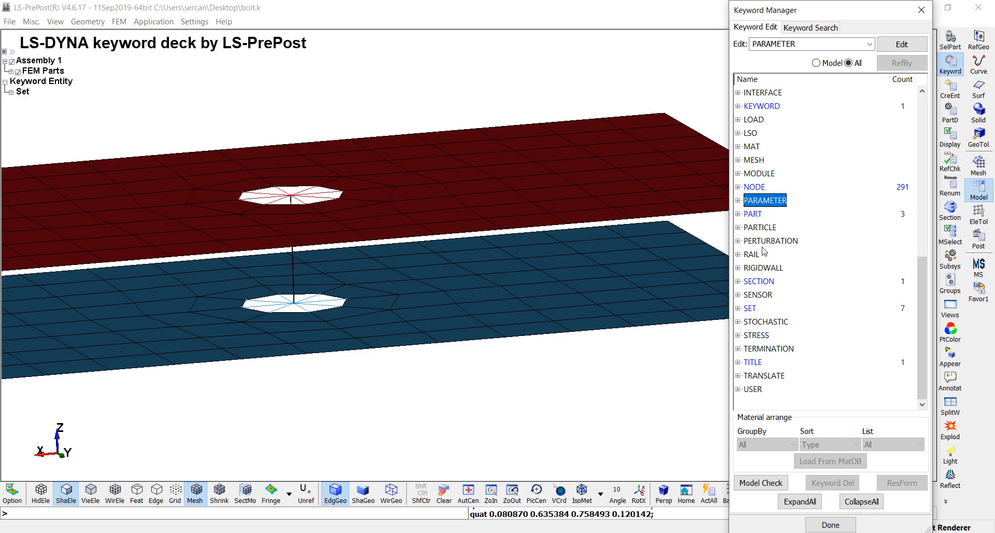
{"action": "left_click", "coordinate": [738, 214]}
{"action": "left_click", "coordinate": [760, 228]}
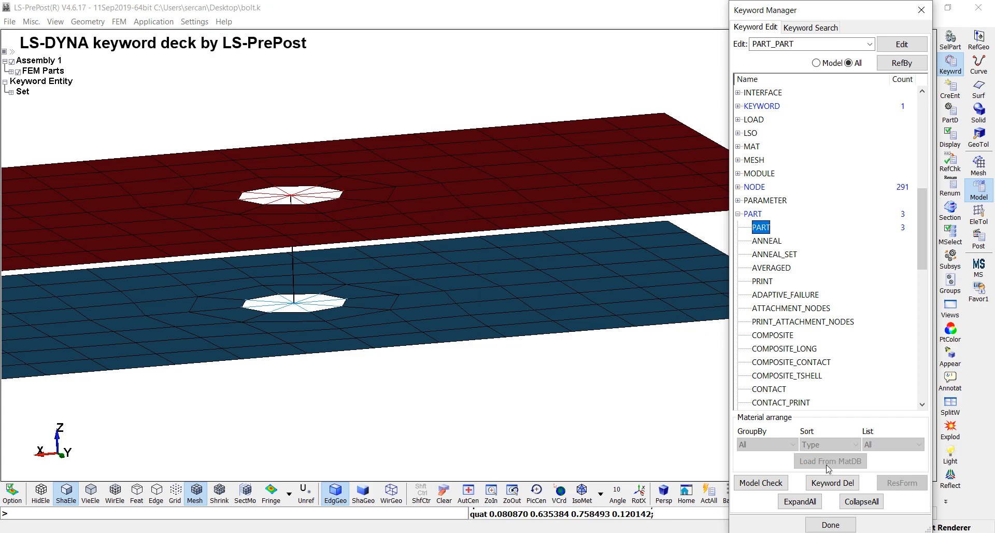
{"action": "left_click", "coordinate": [829, 524]}
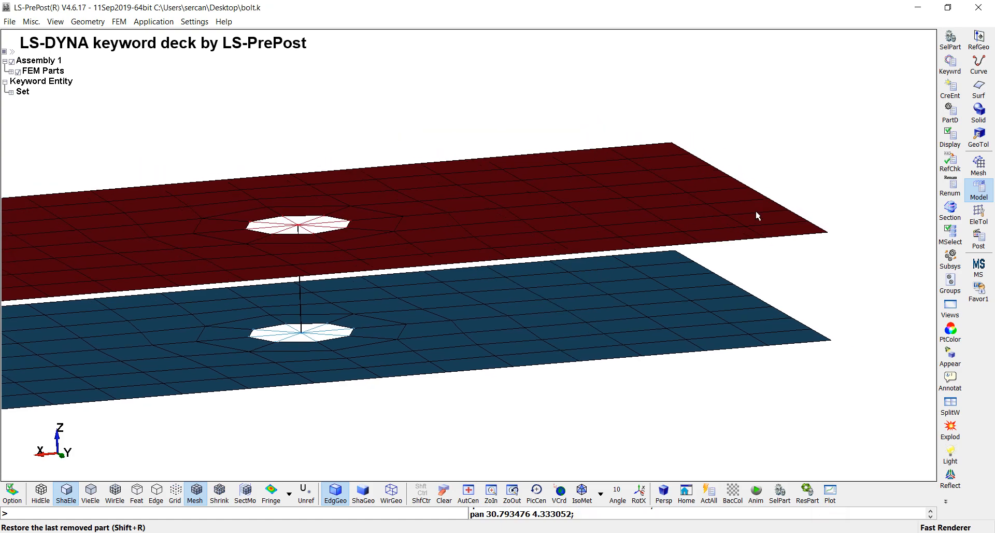
Step: Open Part Data in Assign mode and select the beam part between the two plates
{"action": "left_click", "coordinate": [951, 115]}
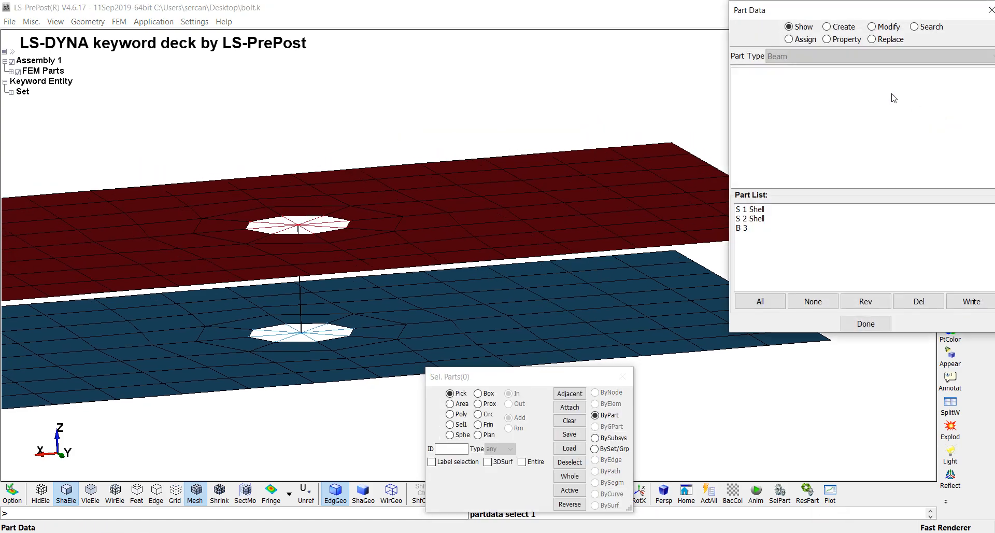
{"action": "left_click_drag", "start_coordinate": [824, 10], "coordinate": [778, 44]}
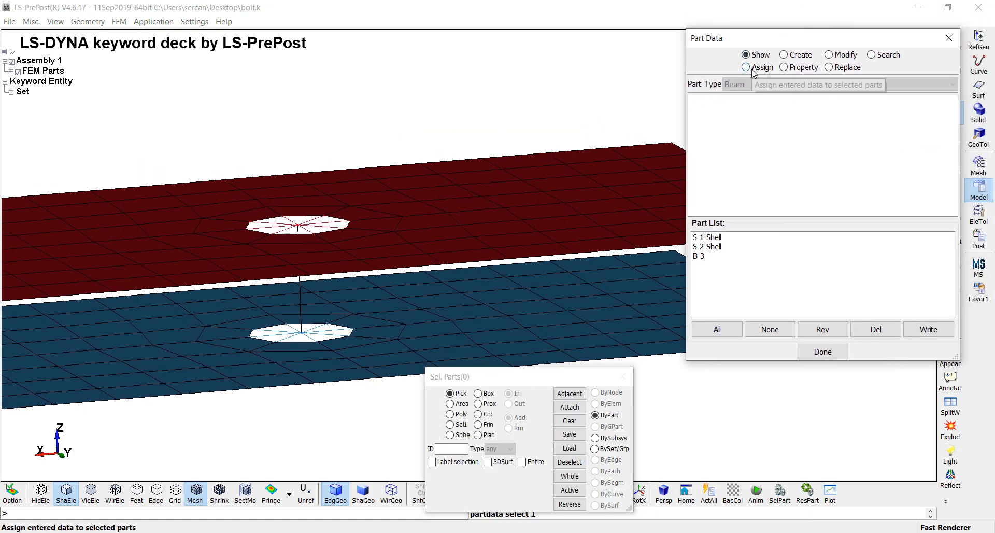
{"action": "left_click", "coordinate": [745, 66]}
{"action": "left_click_drag", "start_coordinate": [445, 210], "coordinate": [391, 223], "text": "shift"}
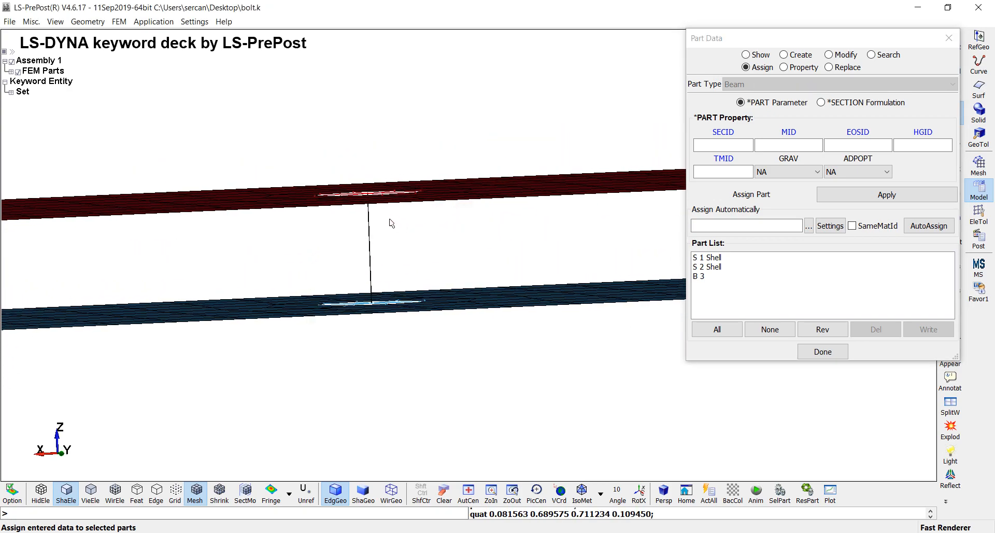
{"action": "left_click", "coordinate": [369, 238]}
{"action": "left_click_drag", "start_coordinate": [451, 217], "coordinate": [491, 225], "text": "shift"}
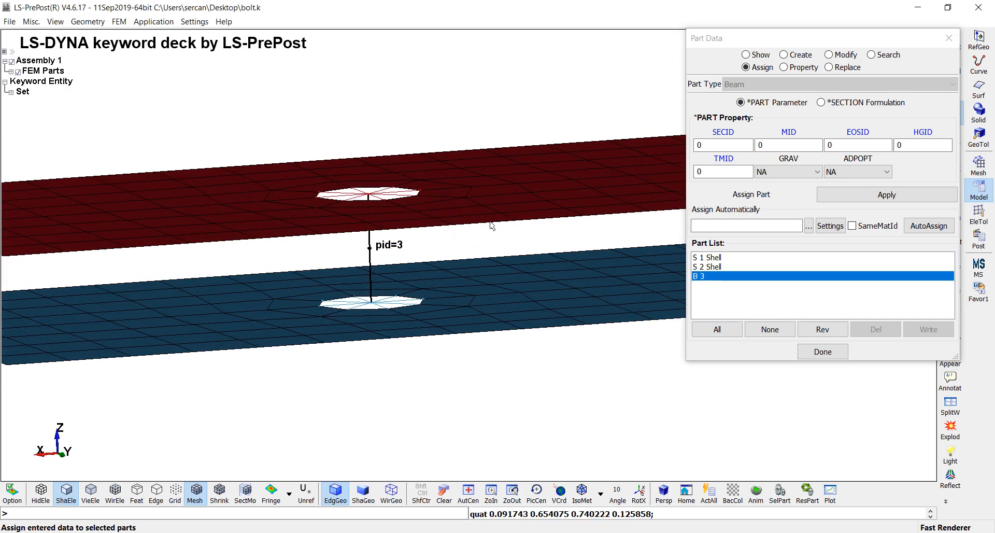
Step: Link beam section 1 as the beam part's SECID, apply the assignment, and close Part Data
{"action": "left_click", "coordinate": [724, 134]}
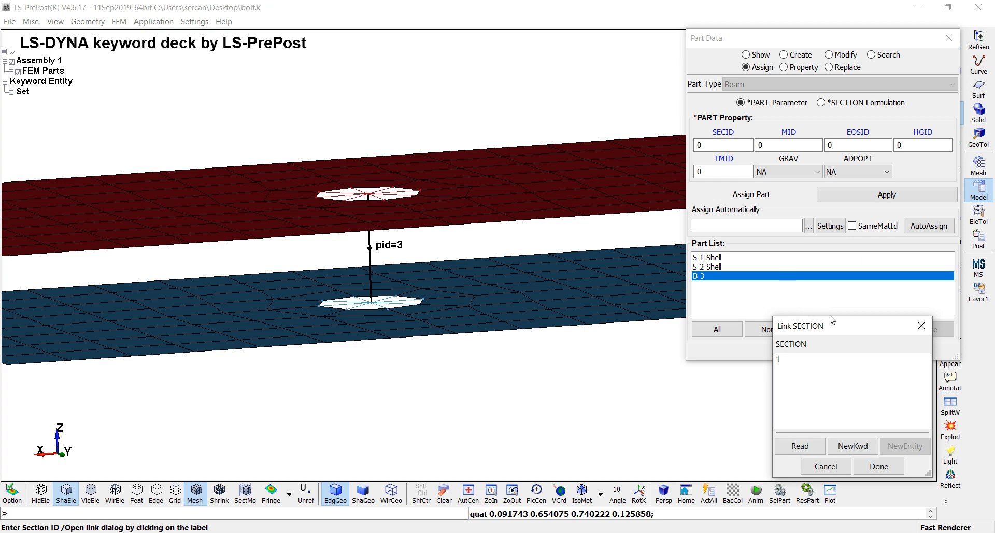
{"action": "left_click_drag", "start_coordinate": [840, 326], "coordinate": [798, 257]}
{"action": "left_click", "coordinate": [755, 290]}
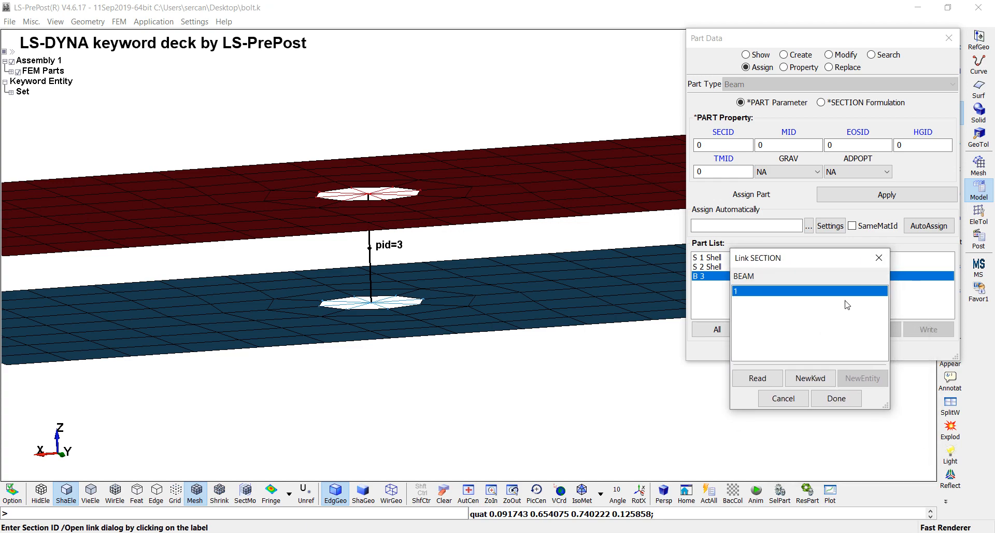
{"action": "left_click", "coordinate": [837, 400]}
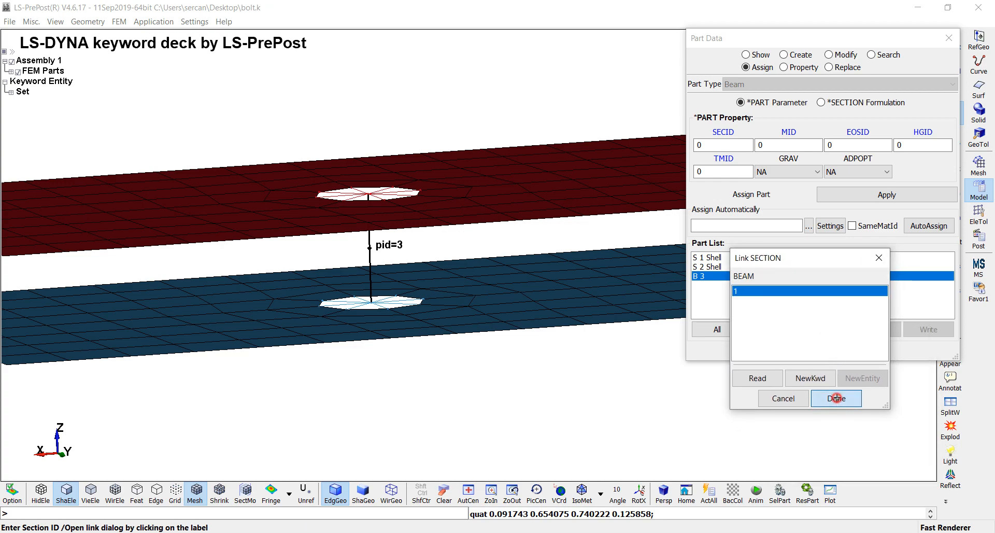
{"action": "left_click", "coordinate": [891, 197]}
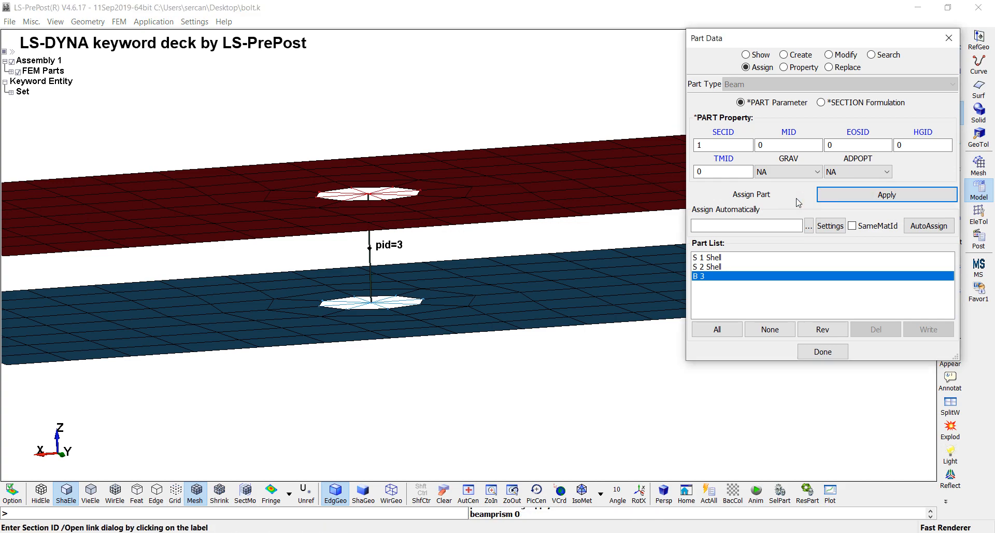
{"action": "left_click", "coordinate": [822, 350]}
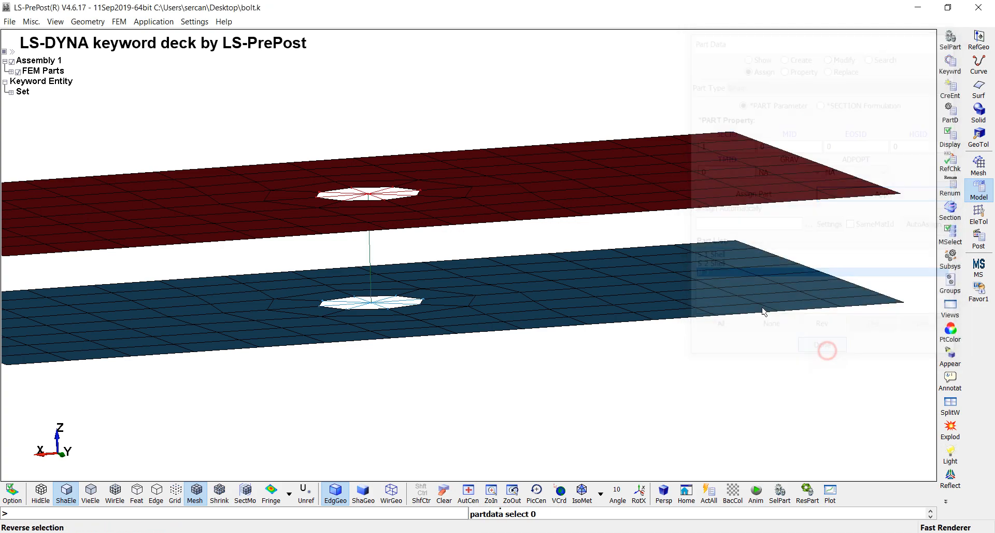
Step: Turn on Beam Prism display and inspect the bolt's solid shape between the two plate holes
{"action": "middle_click_drag", "start_coordinate": [584, 224], "coordinate": [636, 249], "text": "shift"}
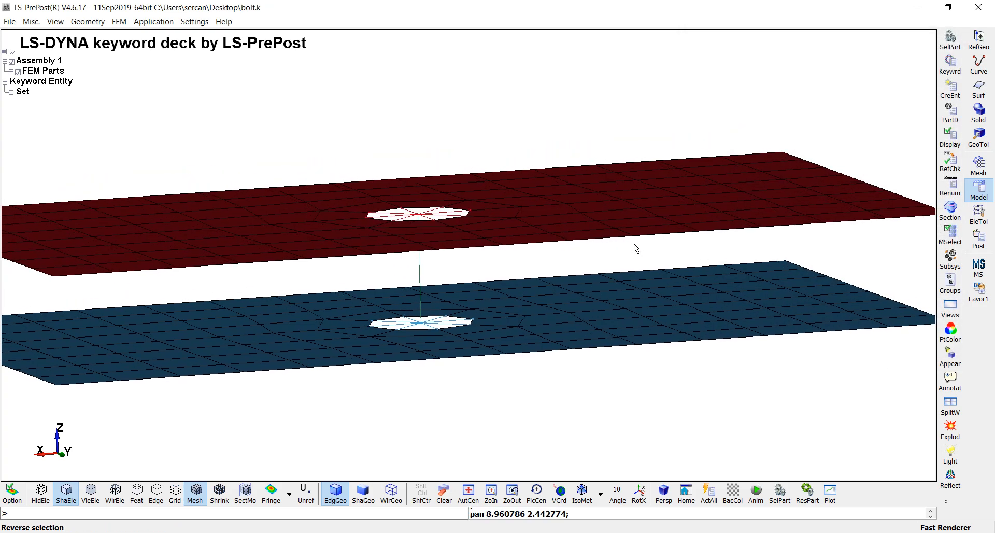
{"action": "left_click", "coordinate": [55, 21]}
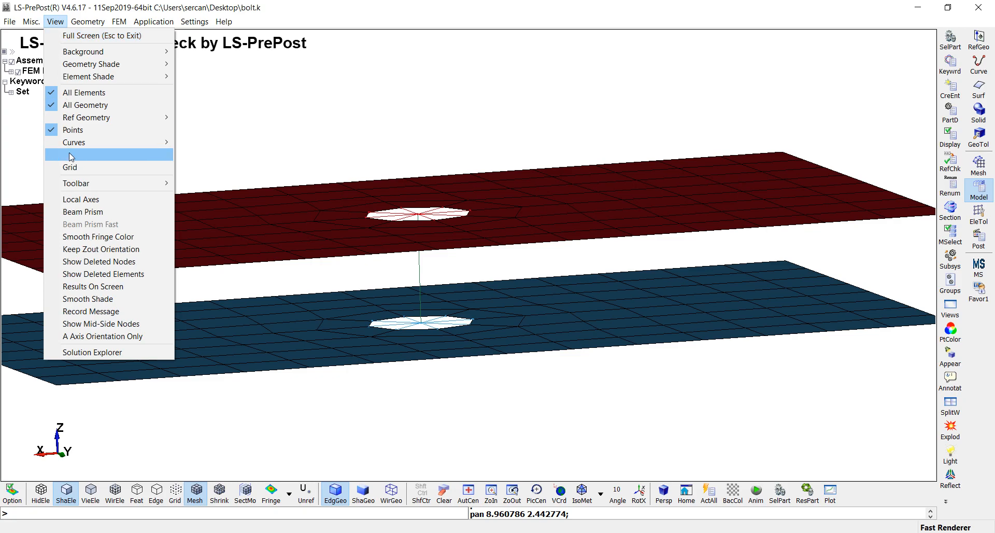
{"action": "left_click", "coordinate": [83, 212]}
{"action": "left_click_drag", "start_coordinate": [491, 225], "coordinate": [501, 271], "text": "shift"}
{"action": "left_click_drag", "start_coordinate": [568, 274], "coordinate": [524, 279], "text": "shift"}
{"action": "scroll", "coordinate": [523, 275], "scroll_direction": "down", "scroll_amount": 1}
{"action": "right_click_drag", "start_coordinate": [507, 269], "coordinate": [525, 266], "text": "shift"}
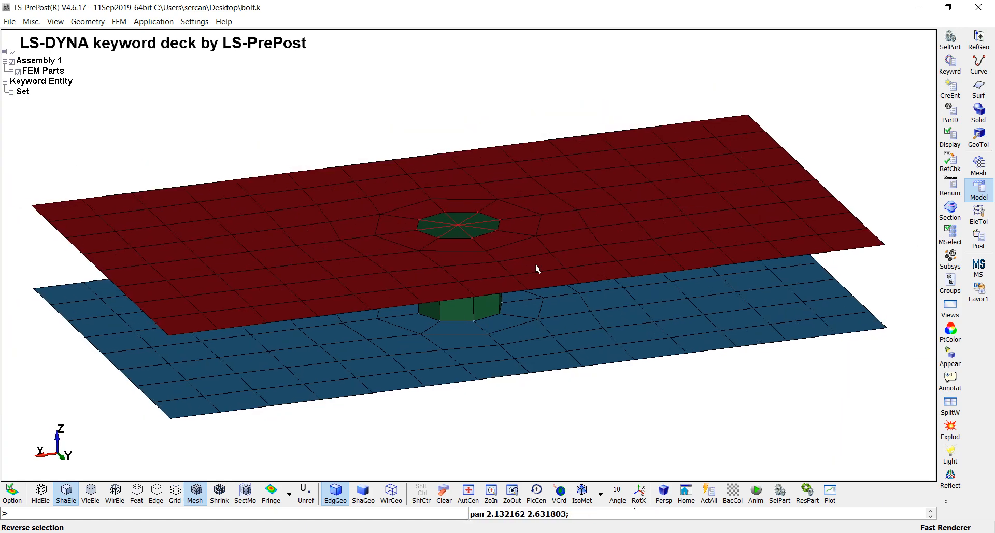